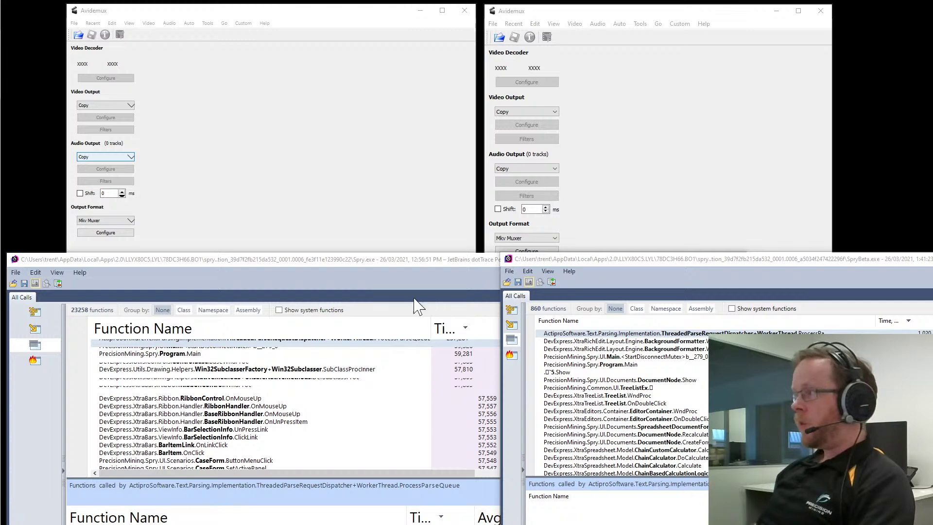
Bring the dotTrace and Avidemux windows to the front in turn to compare how their interfaces scale.
click(326, 262)
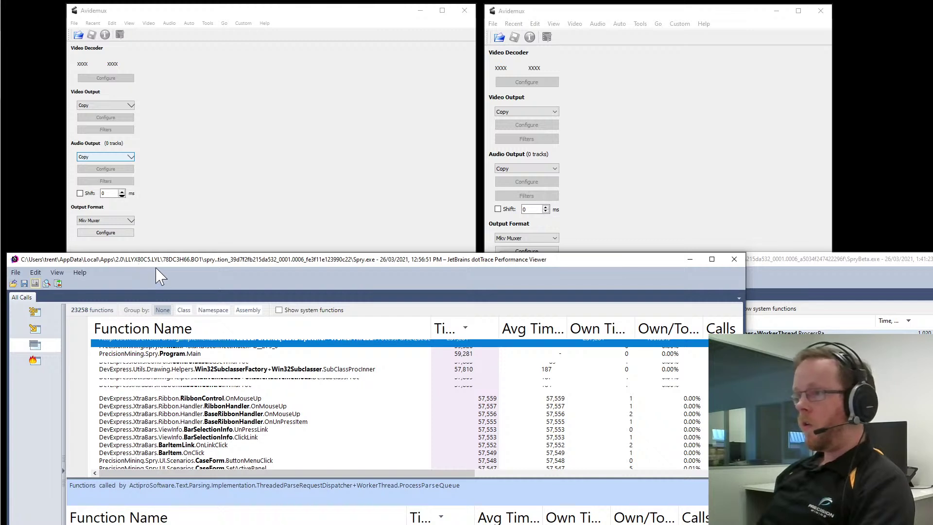
click(178, 24)
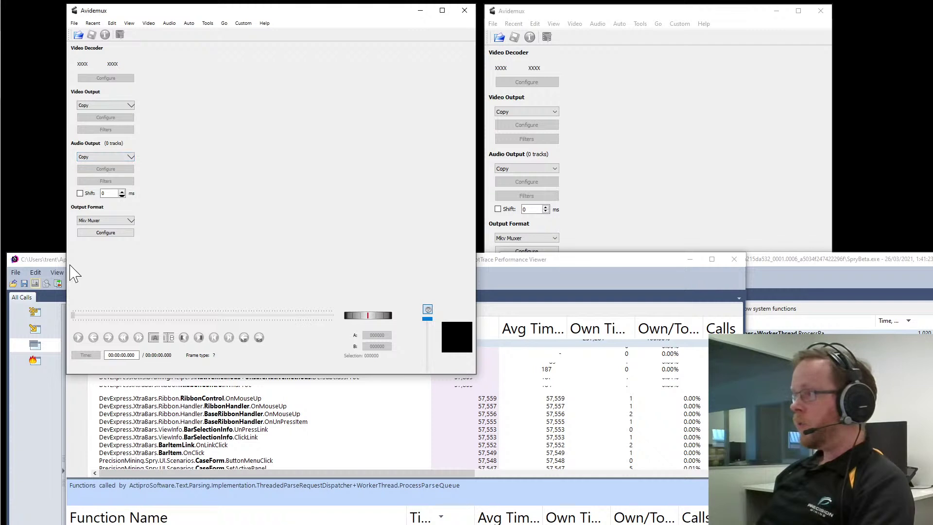
click(49, 263)
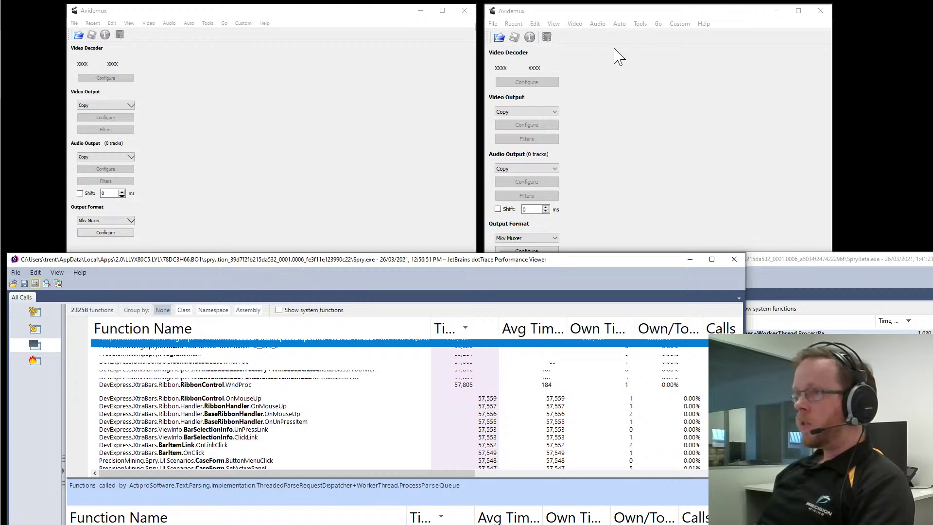
click(626, 21)
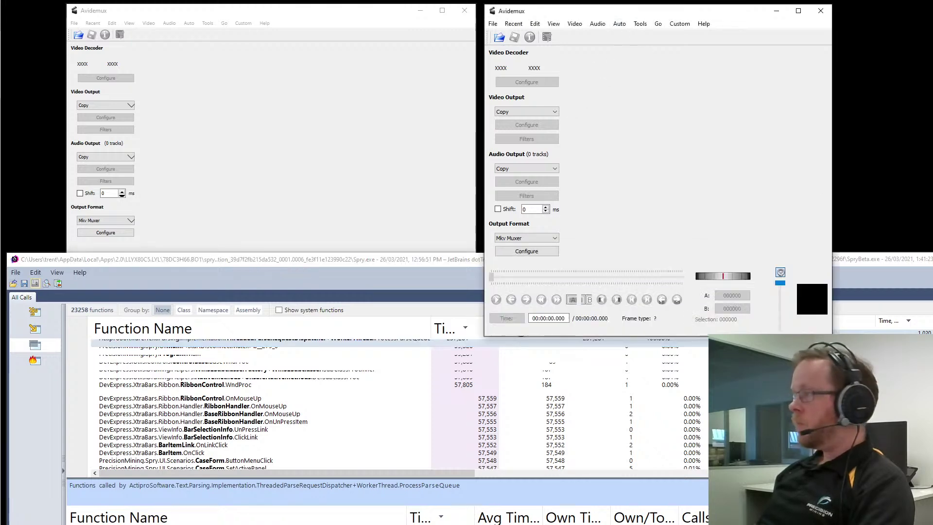
key(alt+Tab)
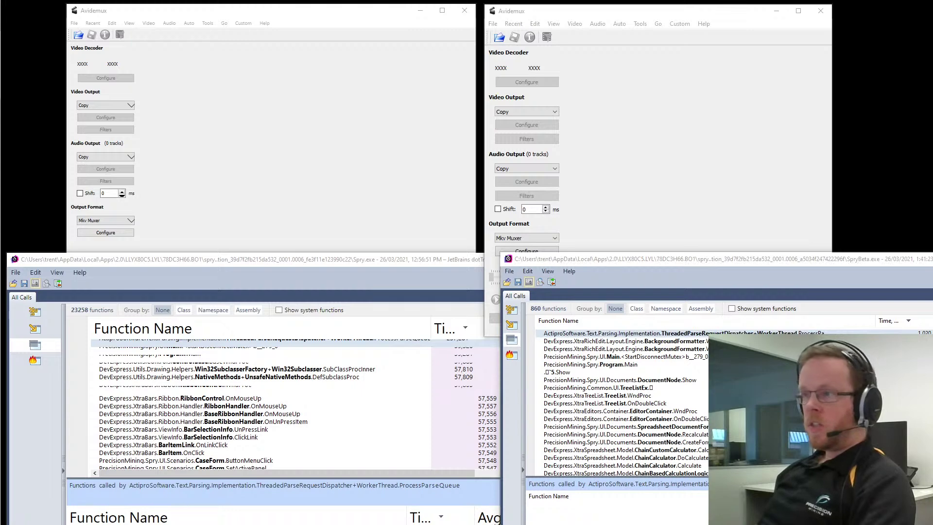
Place the TuxGuitar window between the two Avidemux windows, overlapping both of them.
drag(585, 204, 500, 76)
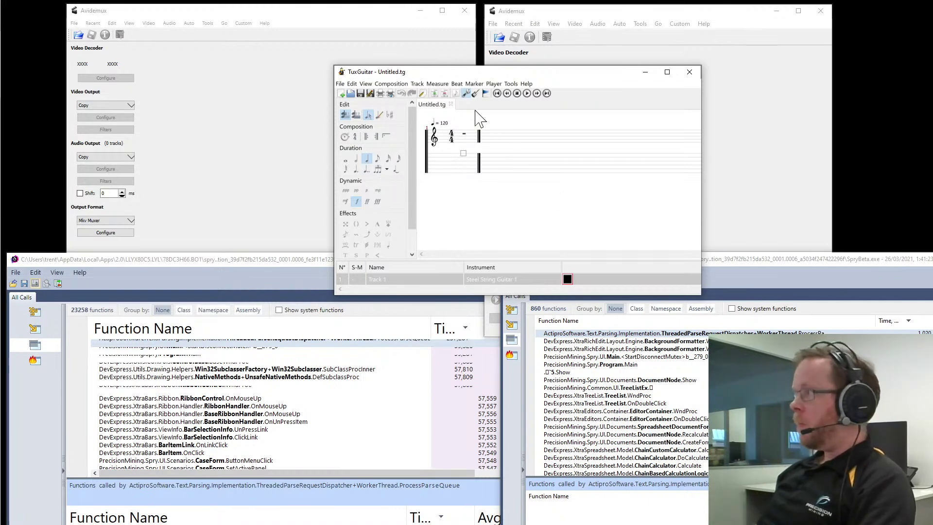
drag(491, 77, 470, 87)
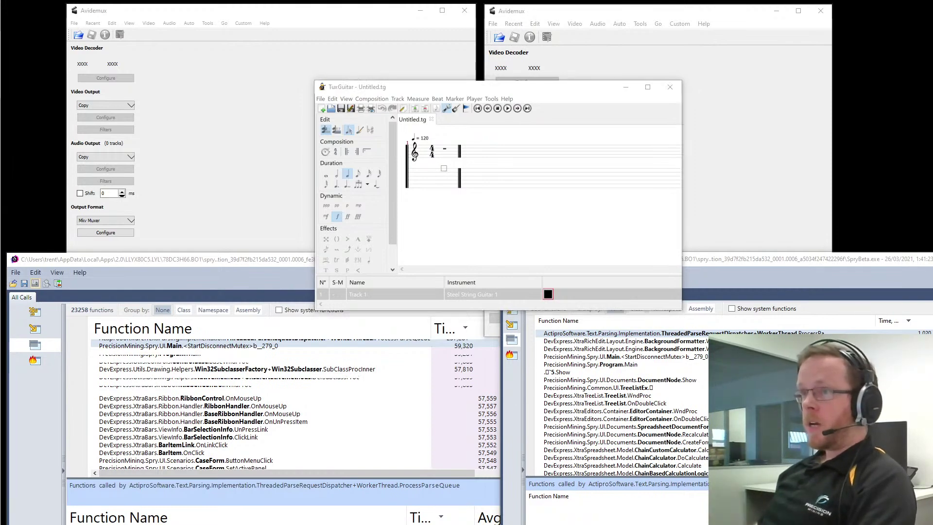
Open Task Manager and sort the running processes by name to locate tuxguitar.exe.
key(ctrl+shift+Escape)
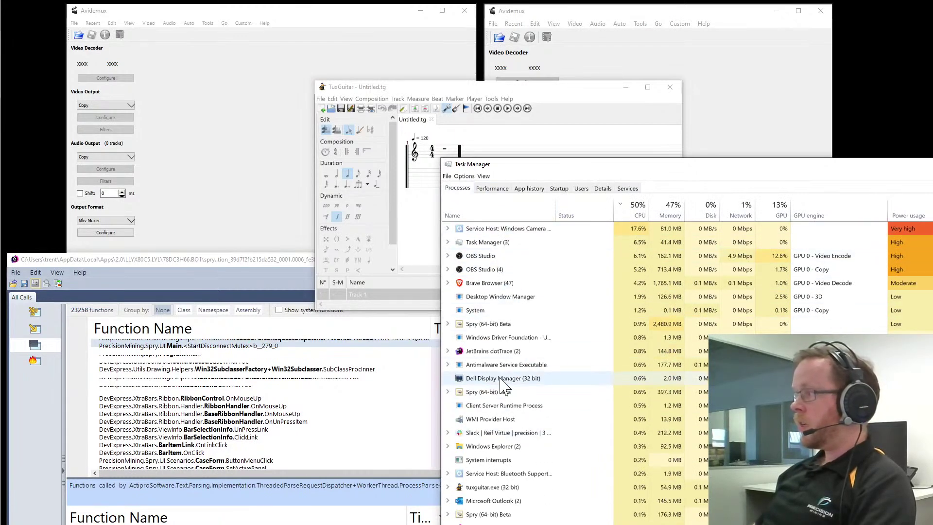
scroll(505, 404, down, 1)
scroll(501, 476, down, 4)
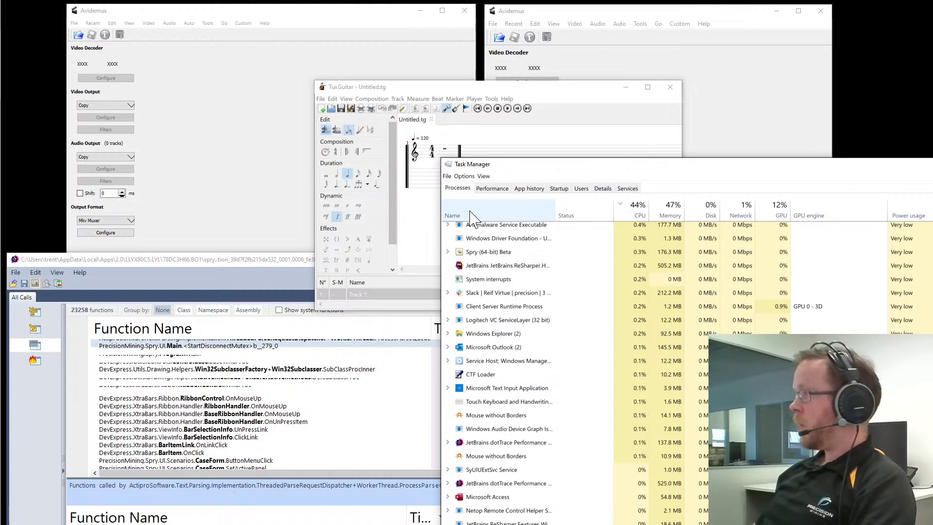
click(526, 216)
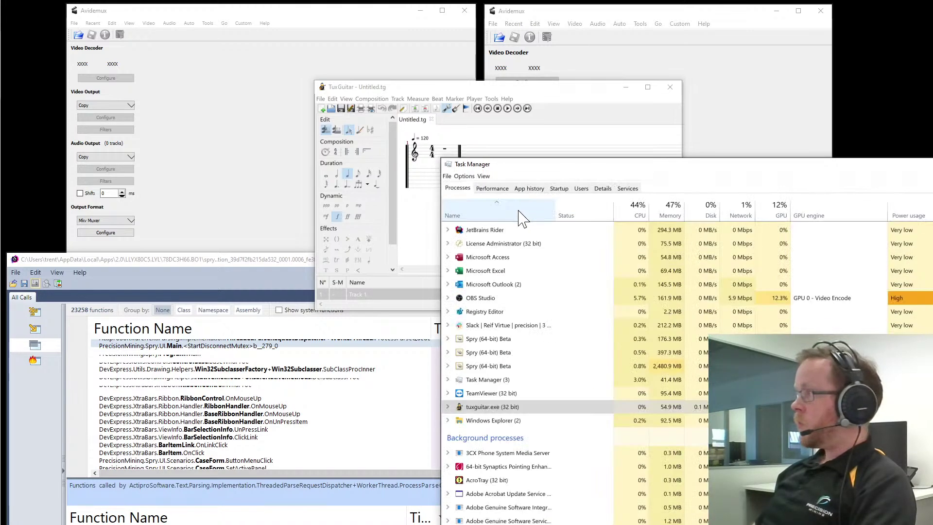
right_click(467, 409)
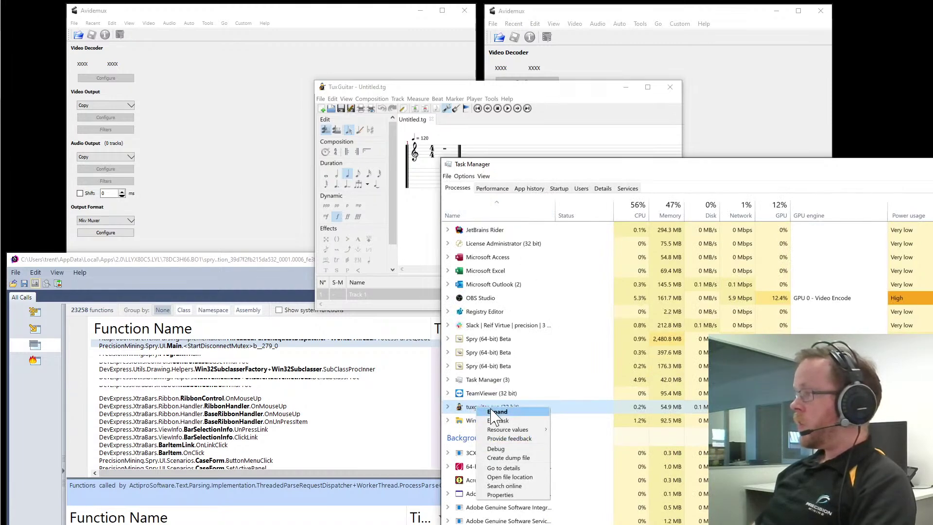
click(466, 409)
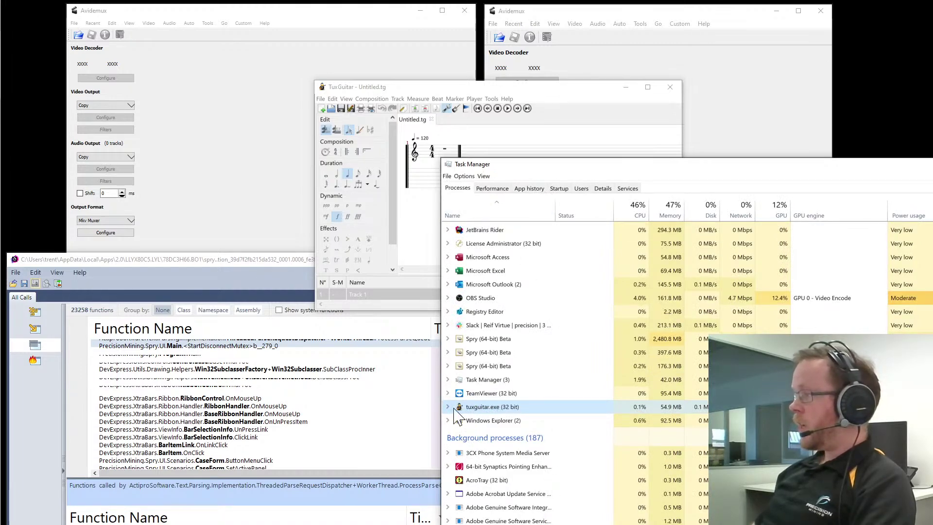
click(605, 190)
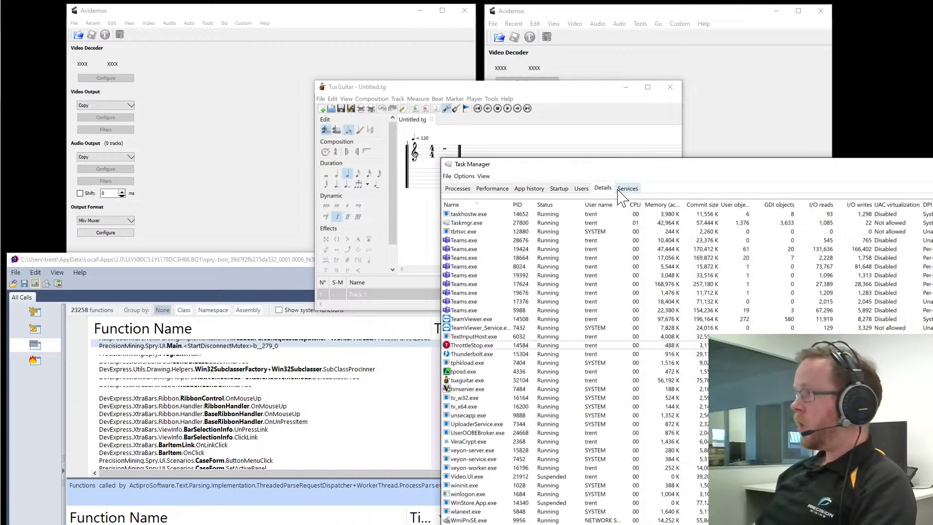
click(455, 189)
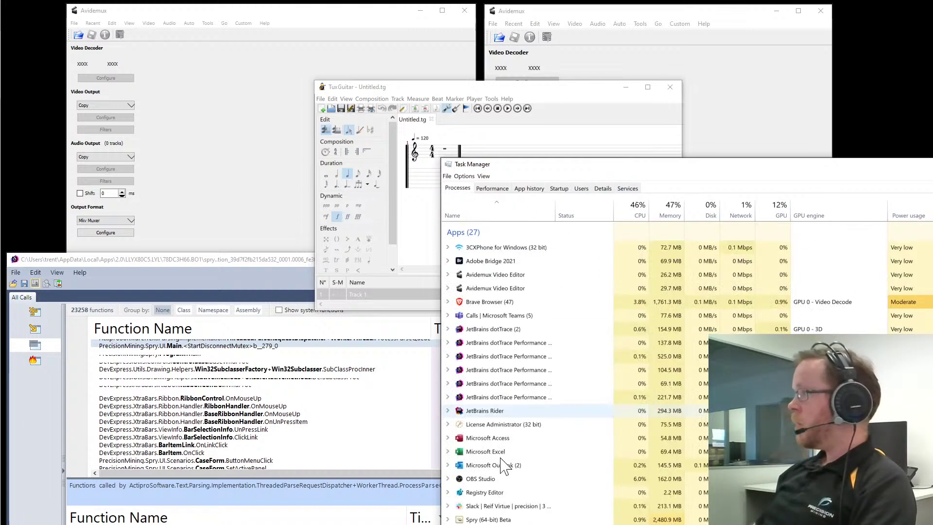
key(alt+d)
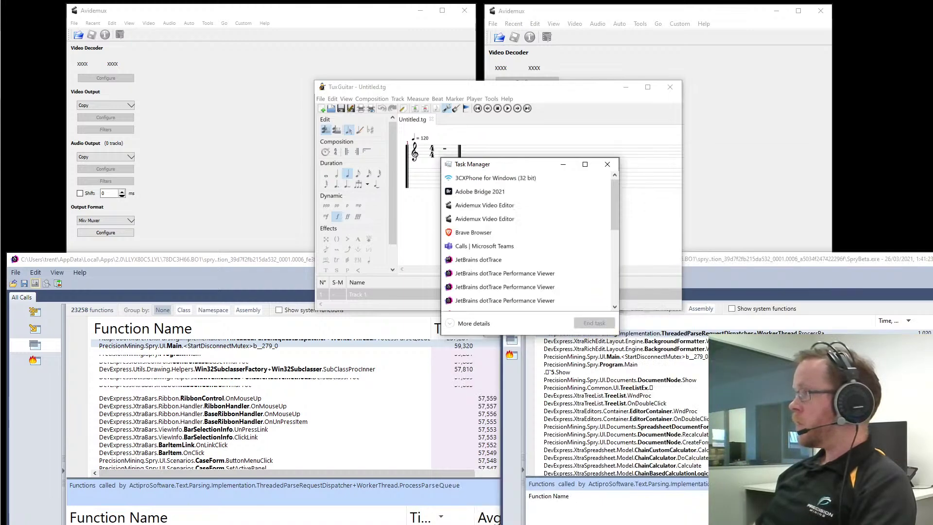
click(460, 323)
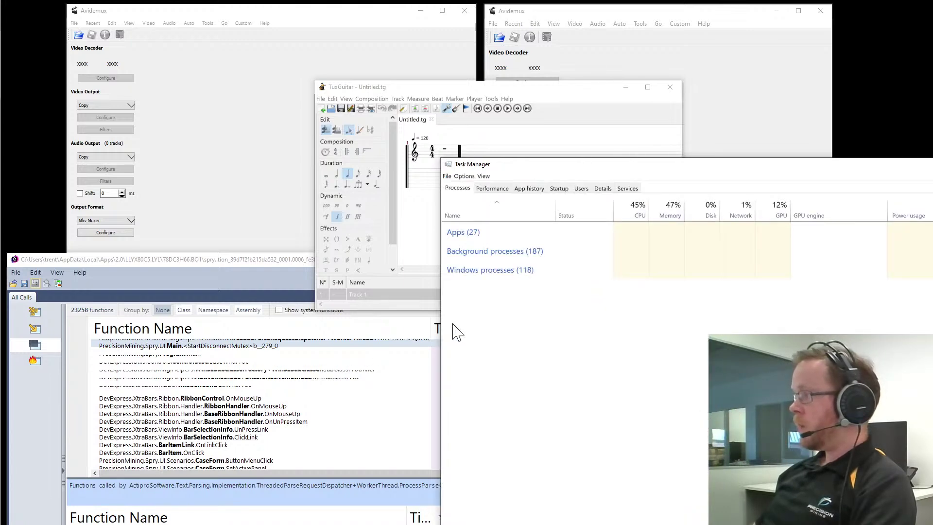
Open the file properties of the tuxguitar.exe process from Task Manager's process list.
scroll(493, 457, down, 1)
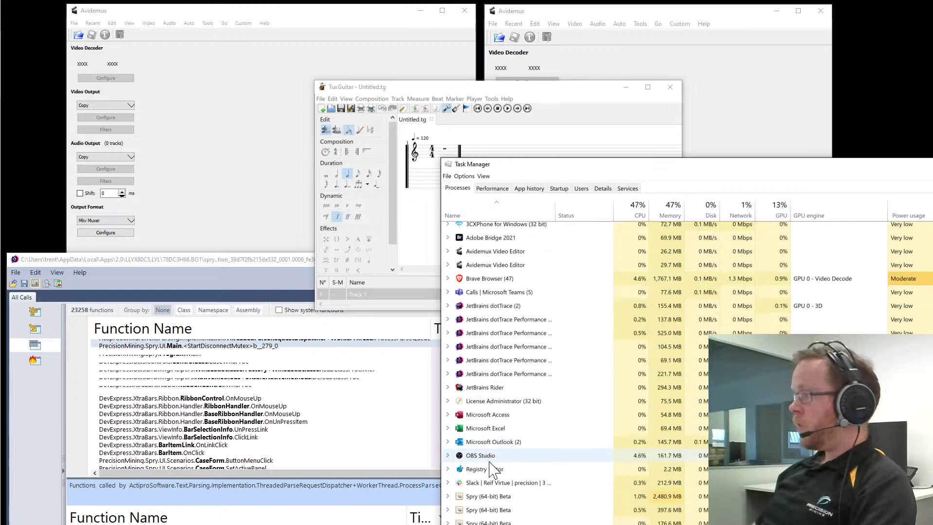
scroll(492, 459, down, 2)
right_click(479, 484)
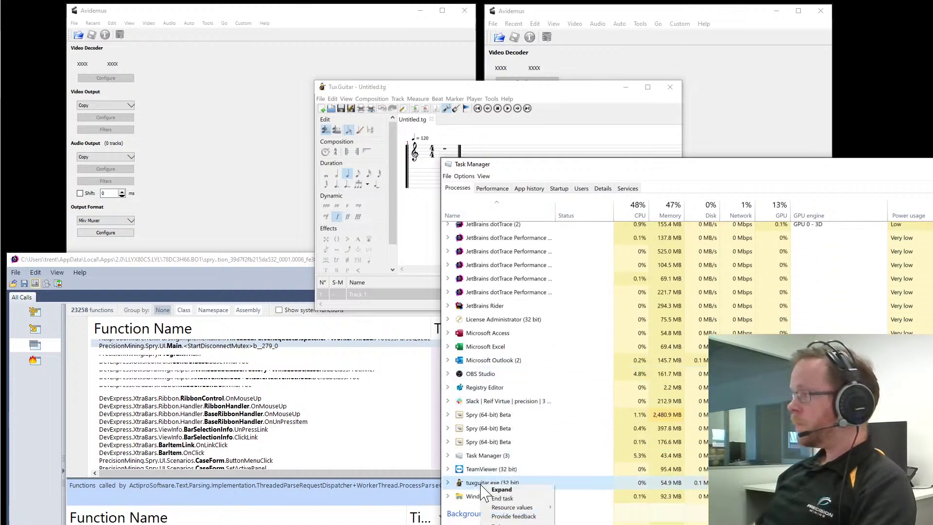
right_click(468, 484)
right_click(469, 484)
right_click(484, 456)
key(Escape)
right_click(485, 443)
right_click(471, 484)
right_click(471, 484)
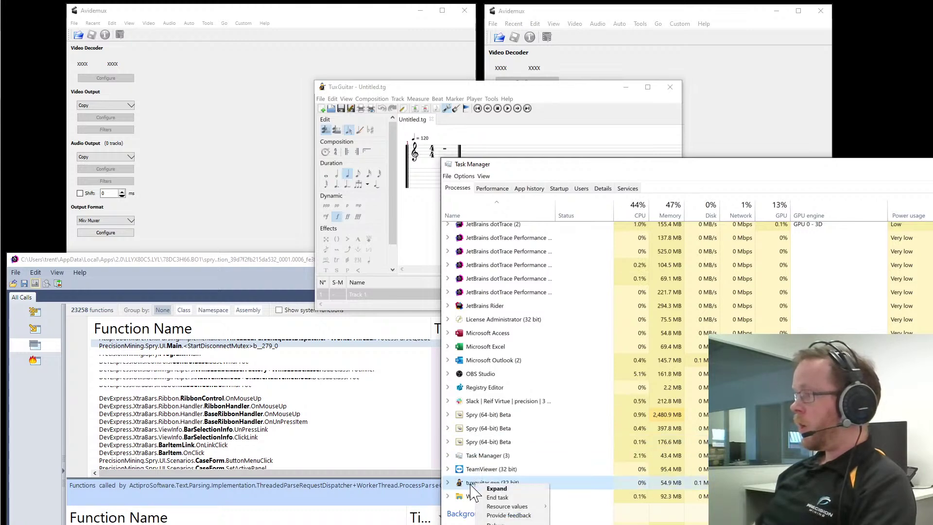
key(r)
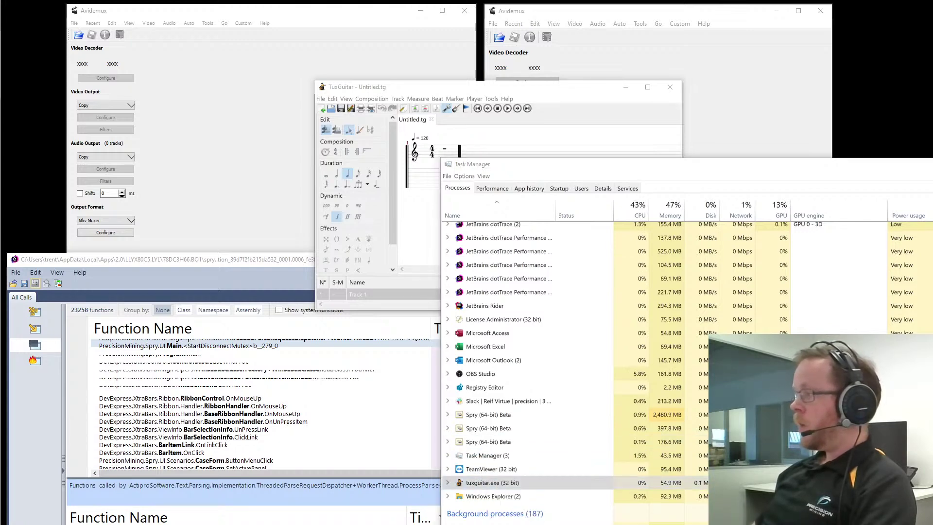
Arrange the tuxguitar.exe Properties dialog and the Task Manager window side by side.
drag(392, 266, 250, 129)
drag(551, 164, 522, 39)
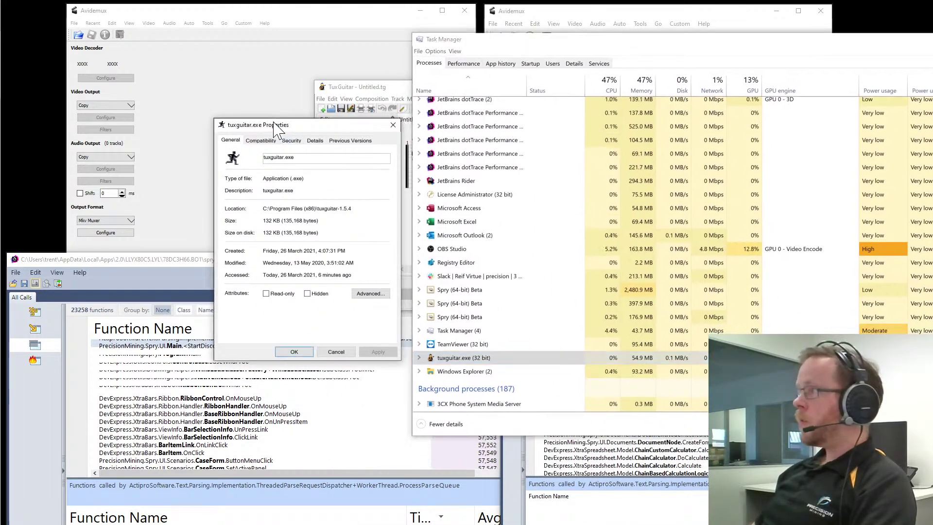
drag(272, 125, 247, 98)
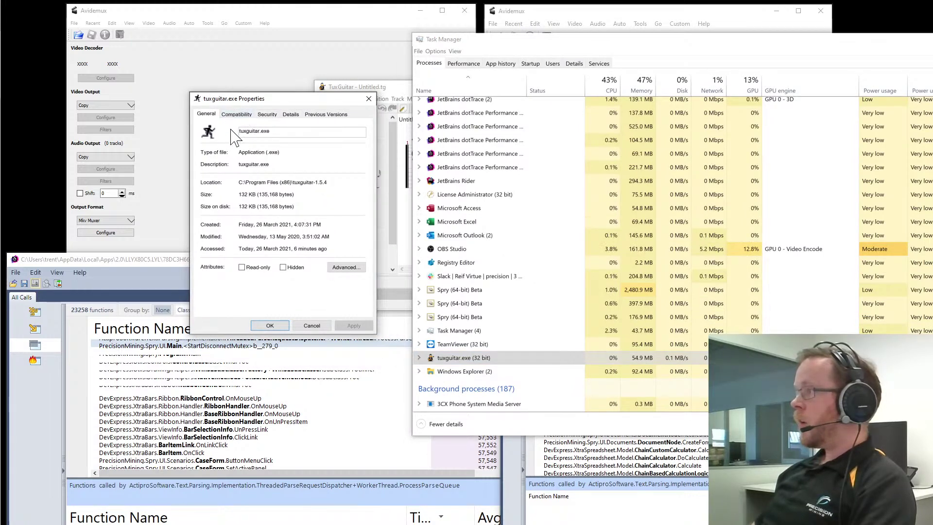
View the file properties of the last Spry (64-bit) Beta process for comparison, and close them without changes.
key(shift+Tab)
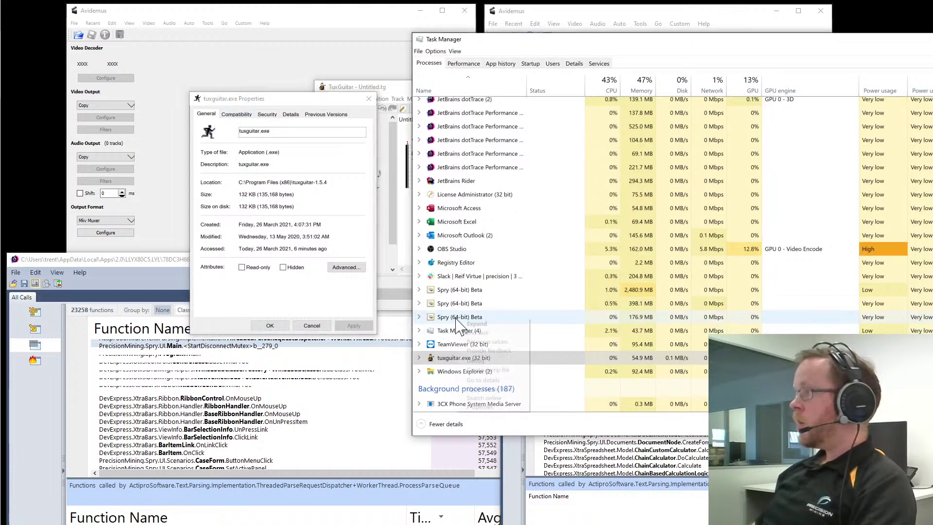
right_click(461, 317)
click(493, 411)
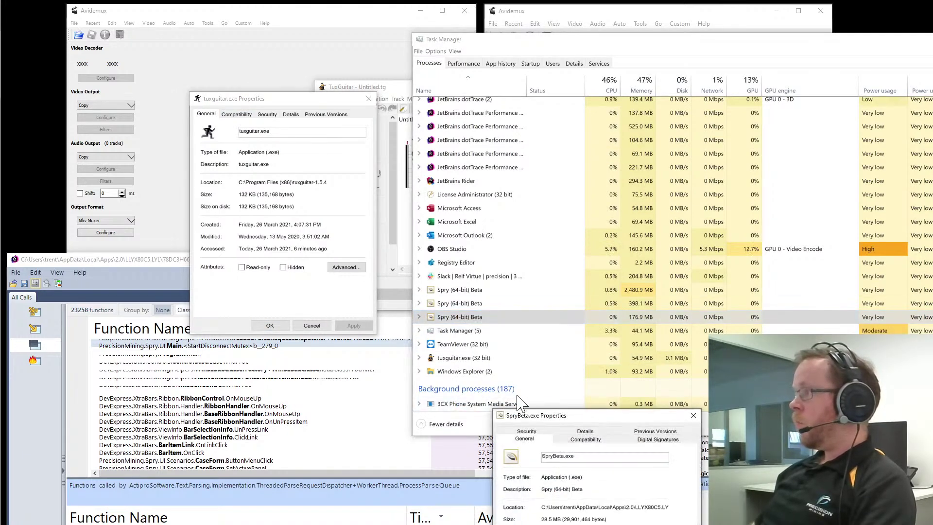
drag(545, 425, 450, 92)
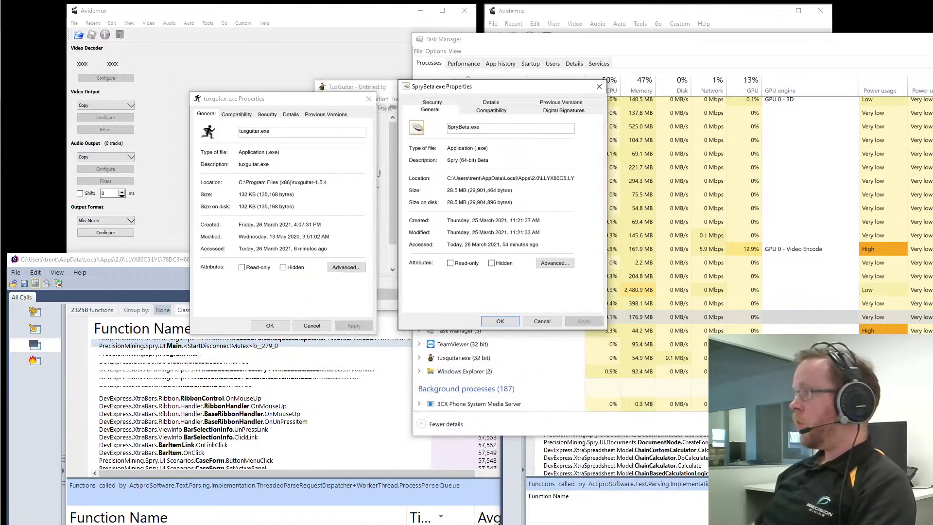
click(542, 322)
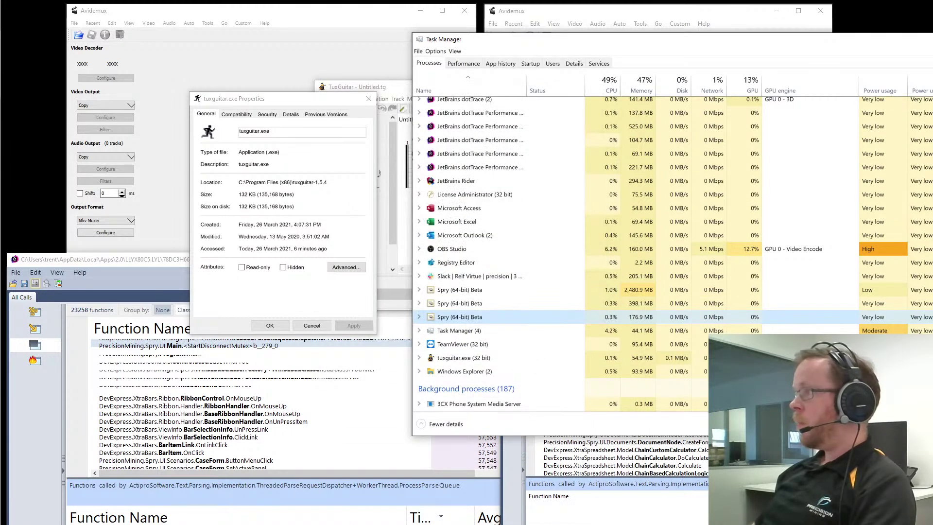
Override the high DPI scaling behavior of tuxguitar.exe with scaling performed by System (Enhanced), and apply the compatibility settings.
click(230, 114)
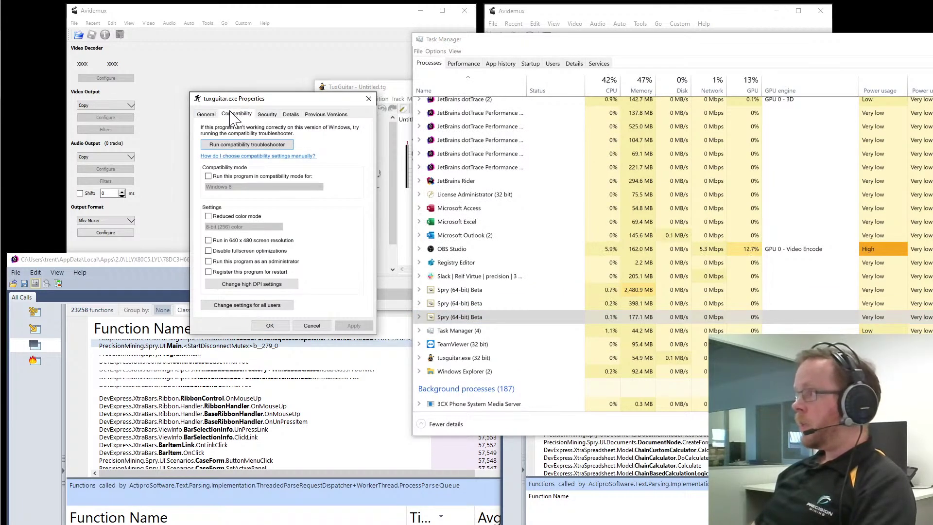
click(267, 286)
click(276, 287)
click(291, 299)
click(258, 319)
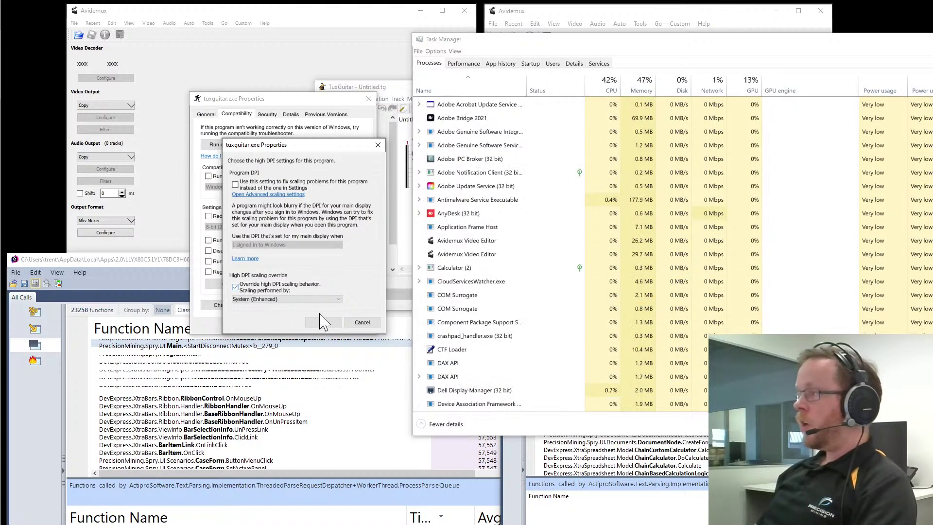
click(289, 300)
click(292, 304)
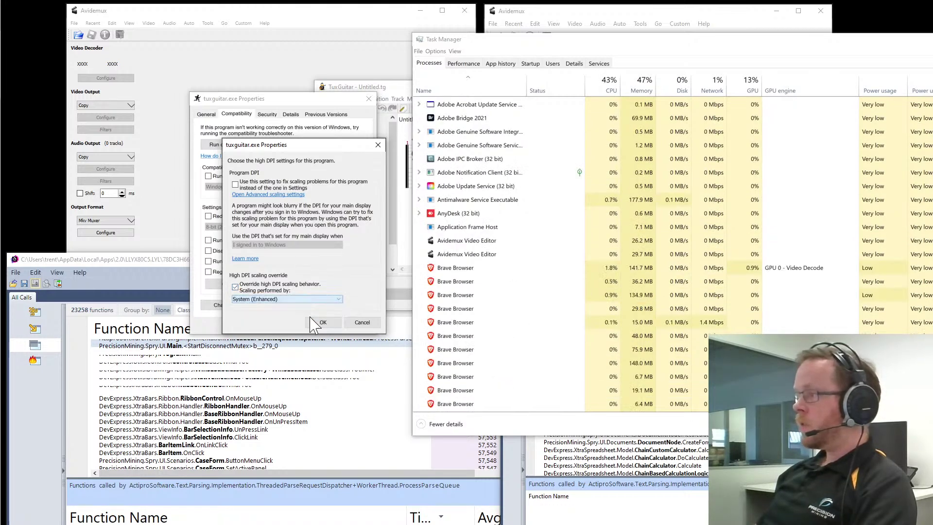
click(322, 323)
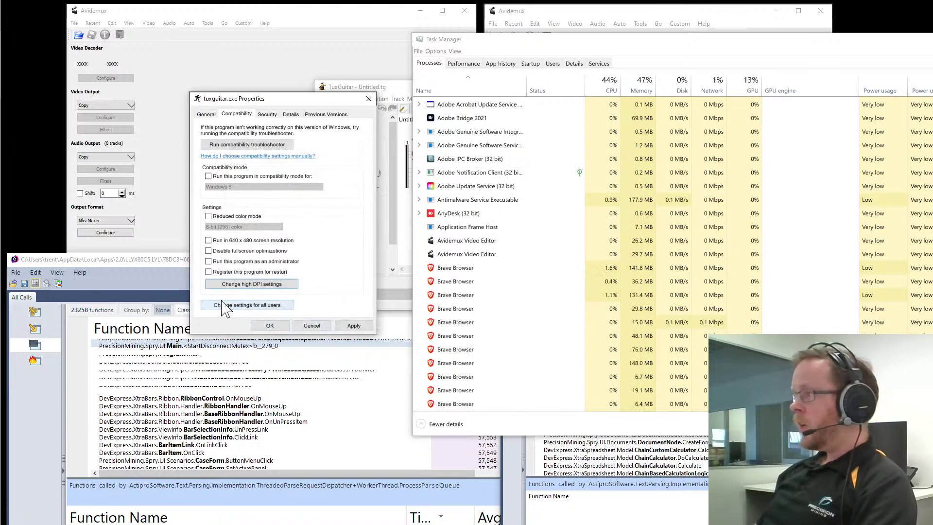
click(356, 326)
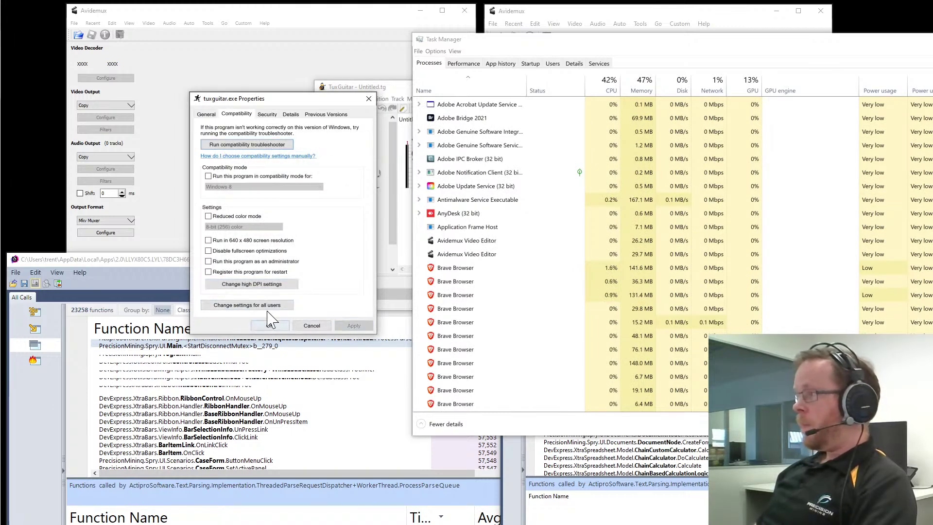
click(267, 306)
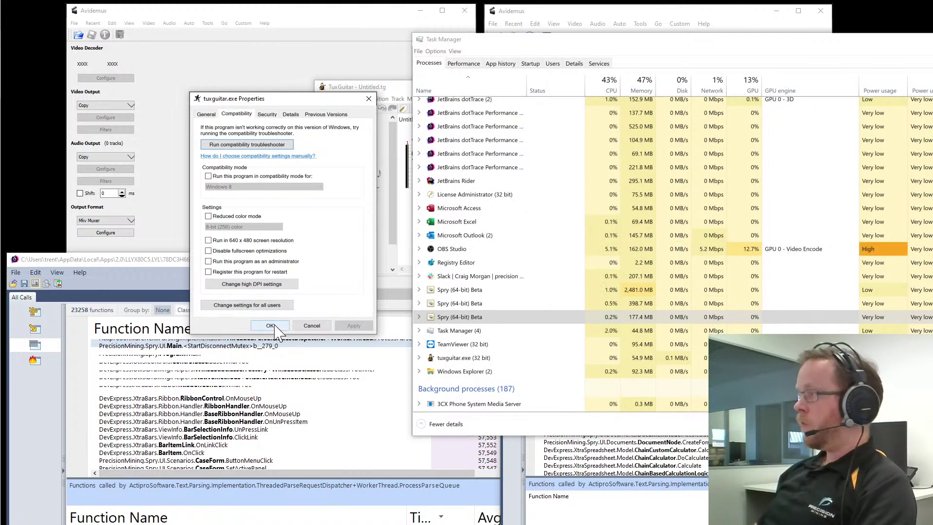
click(273, 325)
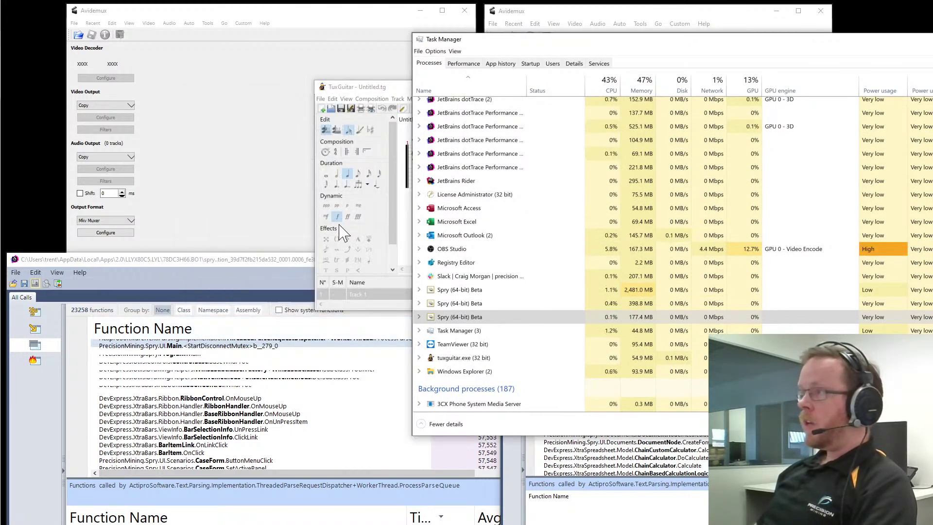
Restart TuxGuitar and move its window in front of Task Manager to check the new scaling.
drag(351, 91, 276, 80)
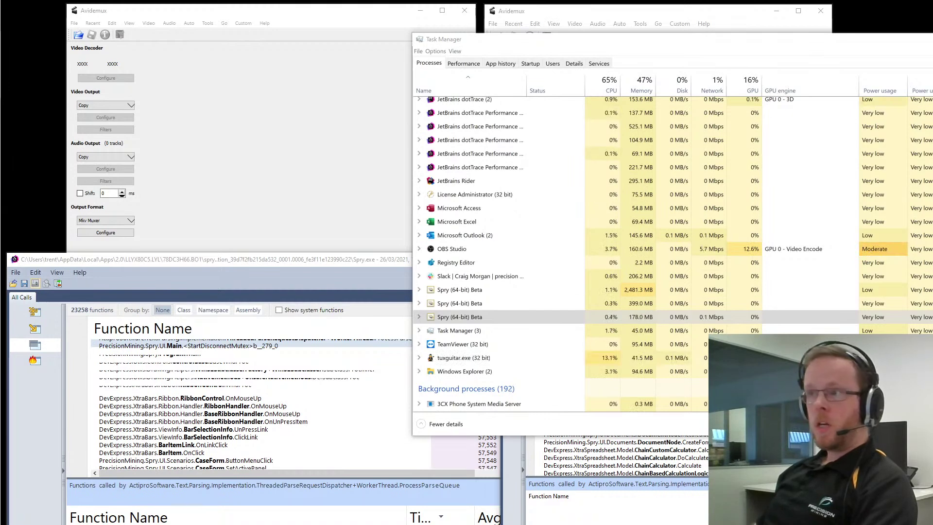
drag(465, 153, 392, 86)
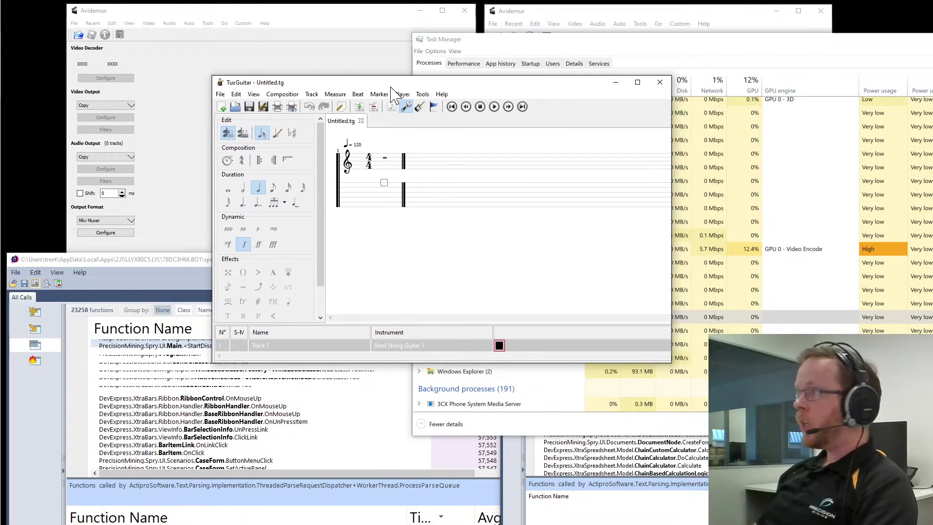
Compare TuxGuitar's interface scaling with the two dotTrace Performance Viewer windows, and minimize TuxGuitar.
click(282, 94)
click(285, 95)
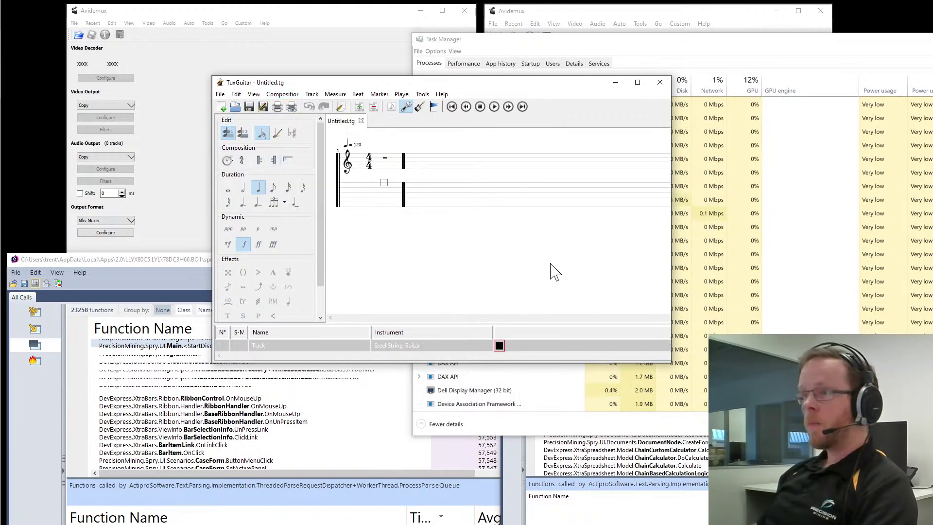
click(151, 272)
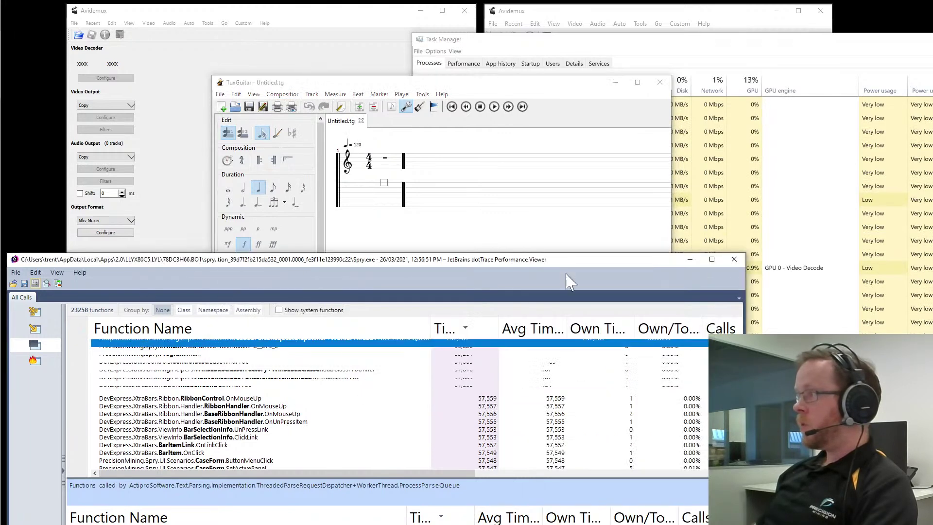
click(882, 294)
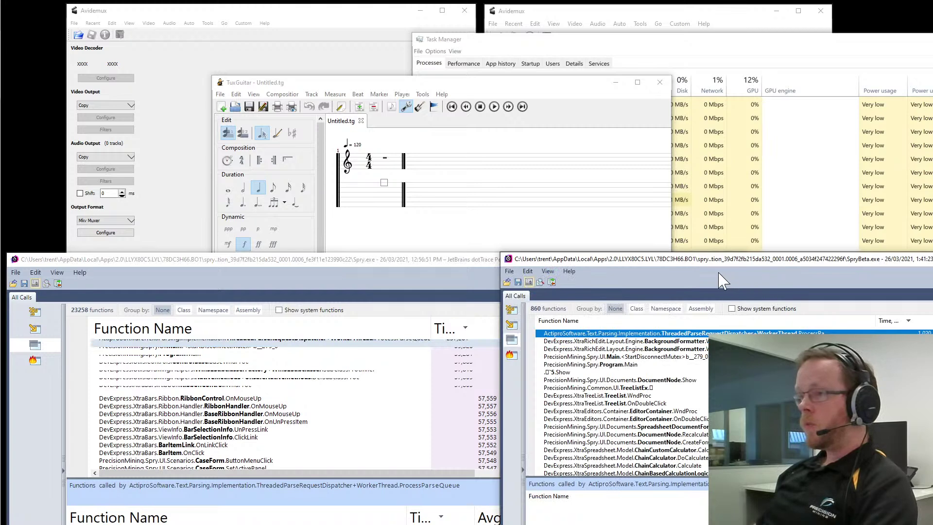
drag(423, 84, 378, 64)
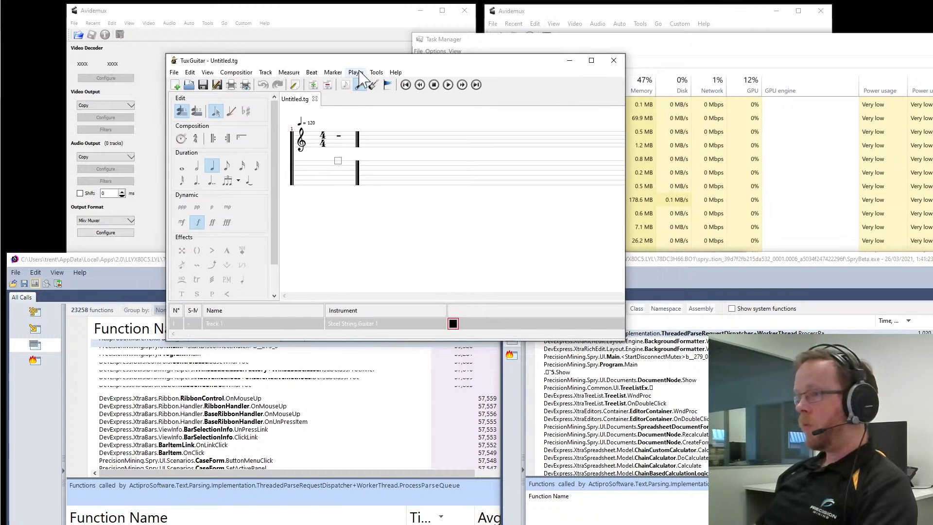
click(569, 62)
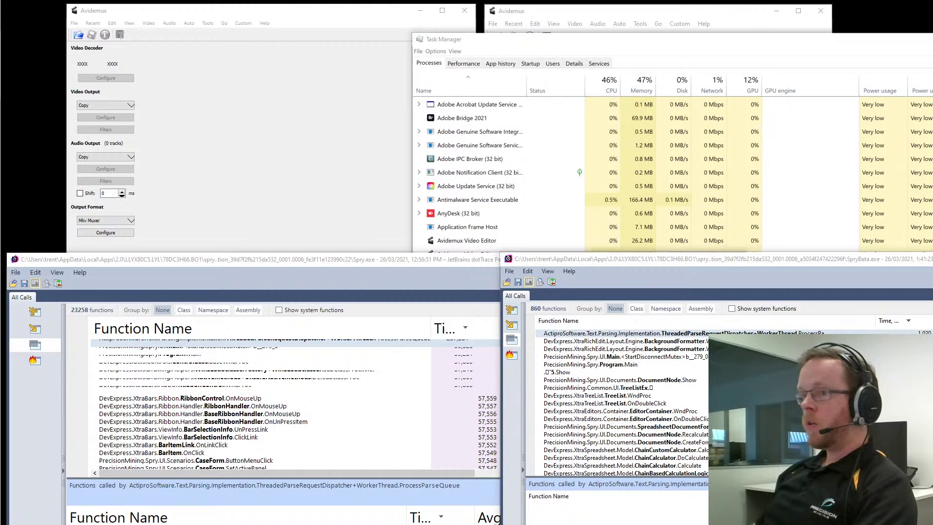
Switch to Registry Editor, reposition its window, and select the EnableGdiDPIScaling value under HKEY_LOCAL_MACHINE\SOFTWARE\Policies\Microsoft\Windows\Display.
drag(462, 524, 525, 82)
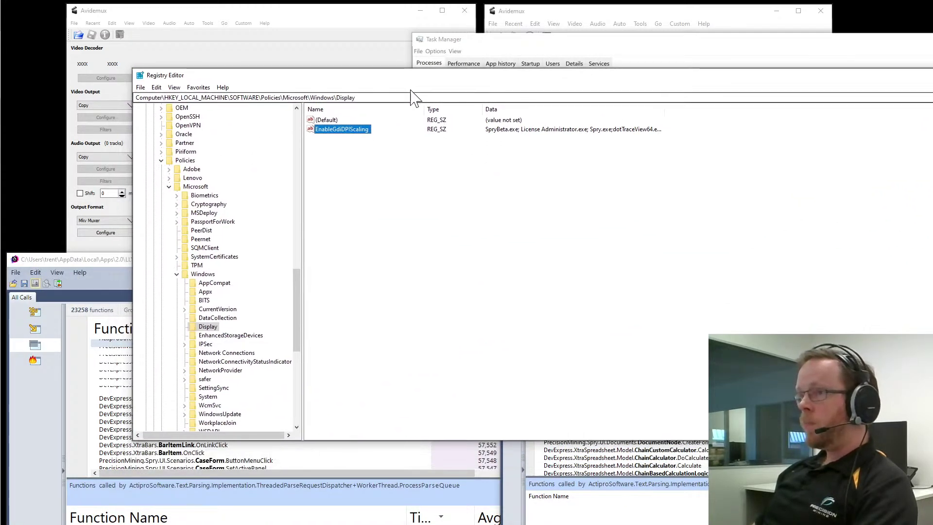
drag(362, 74, 286, 43)
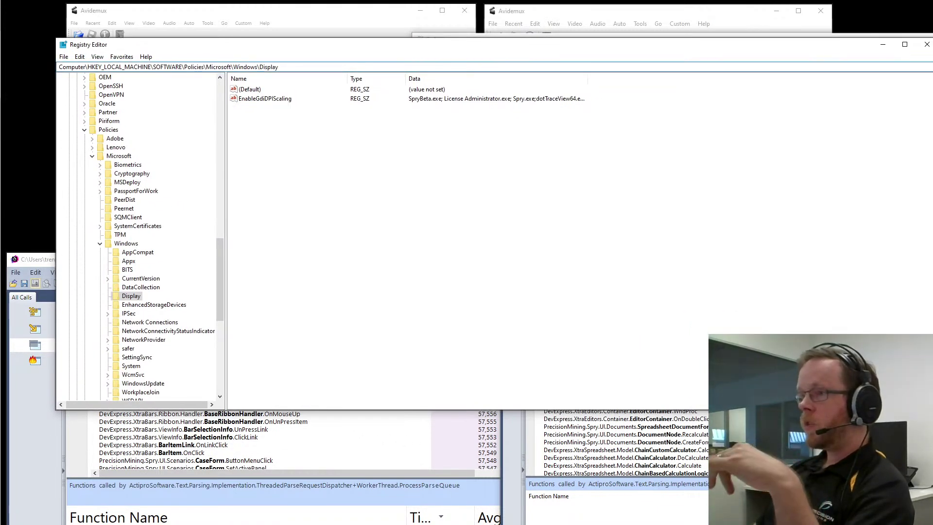
drag(278, 67, 51, 75)
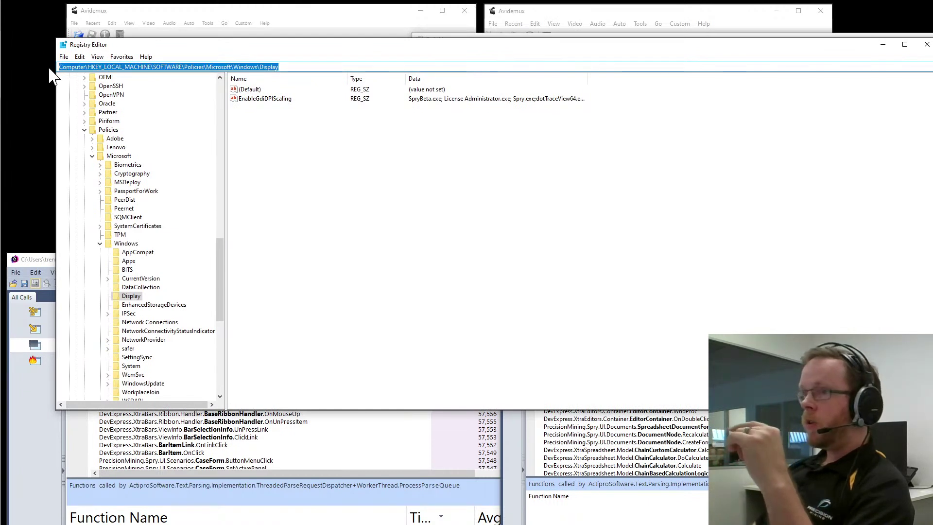
click(278, 99)
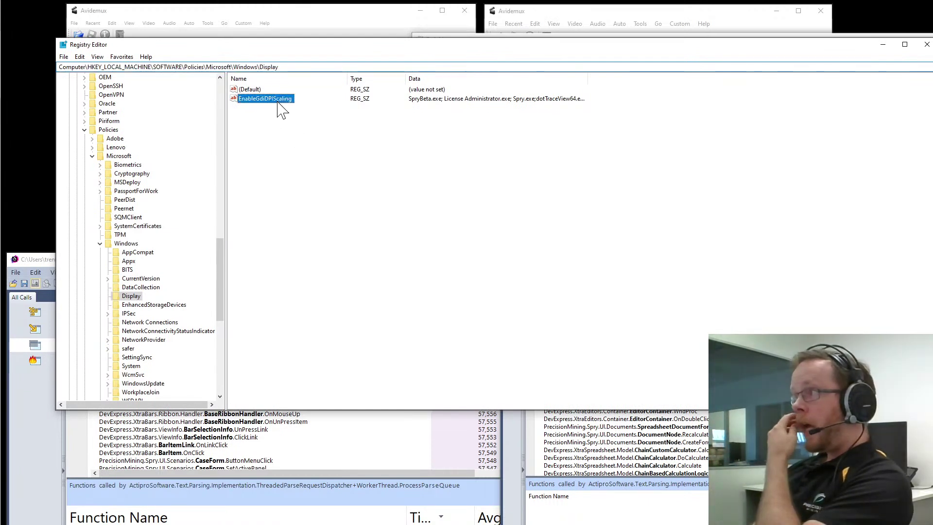
right_click(252, 100)
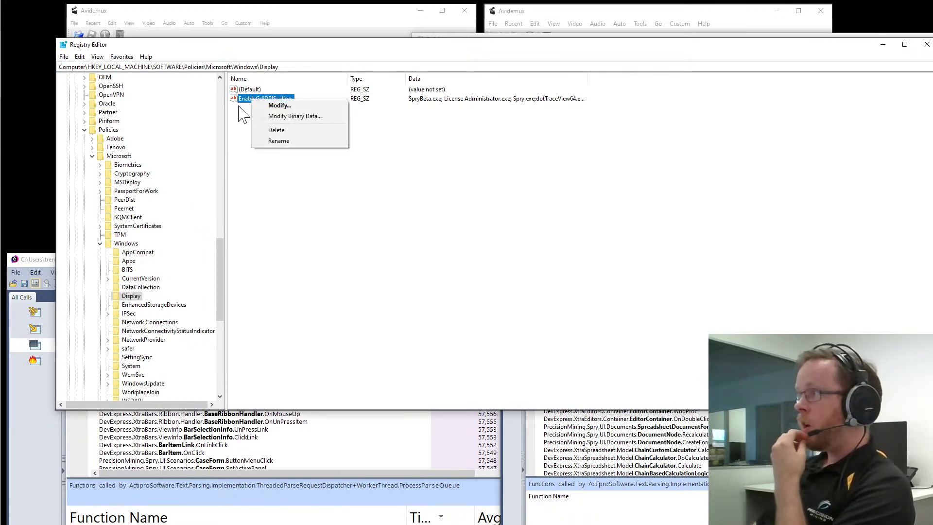
right_click(240, 124)
mouse_move(262, 129)
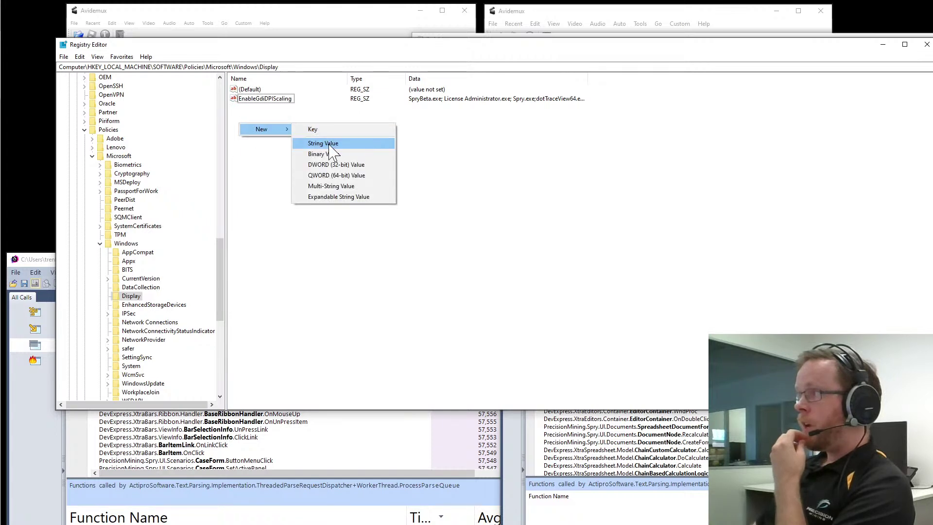
click(265, 175)
Open the EnableGdiDPIScaling string, examine the semicolon-separated executable names in its value data, and close it without editing.
click(257, 99)
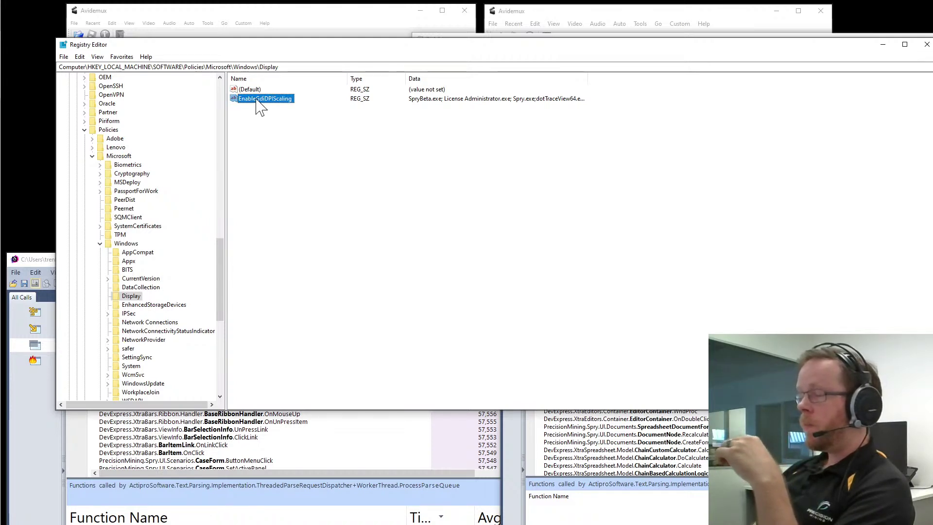
click(440, 101)
click(270, 101)
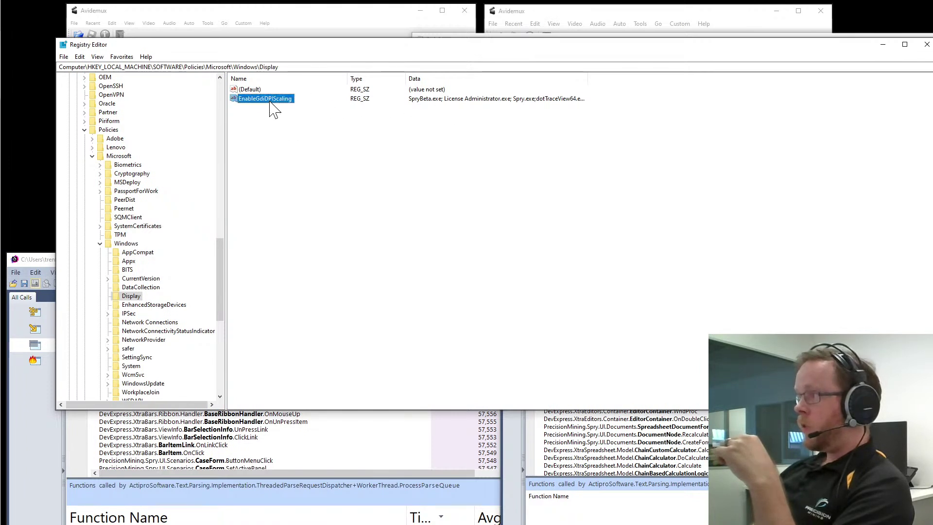
double_click(270, 100)
click(123, 137)
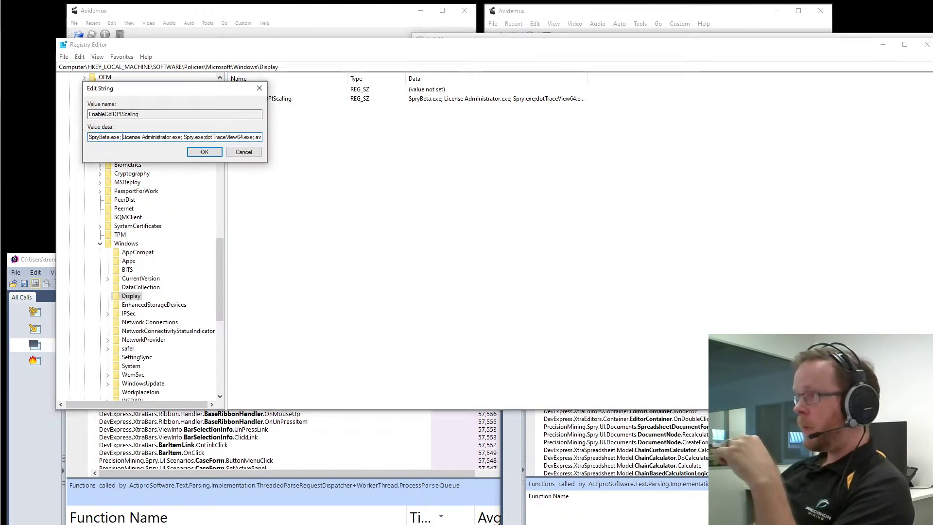
drag(122, 137, 129, 137)
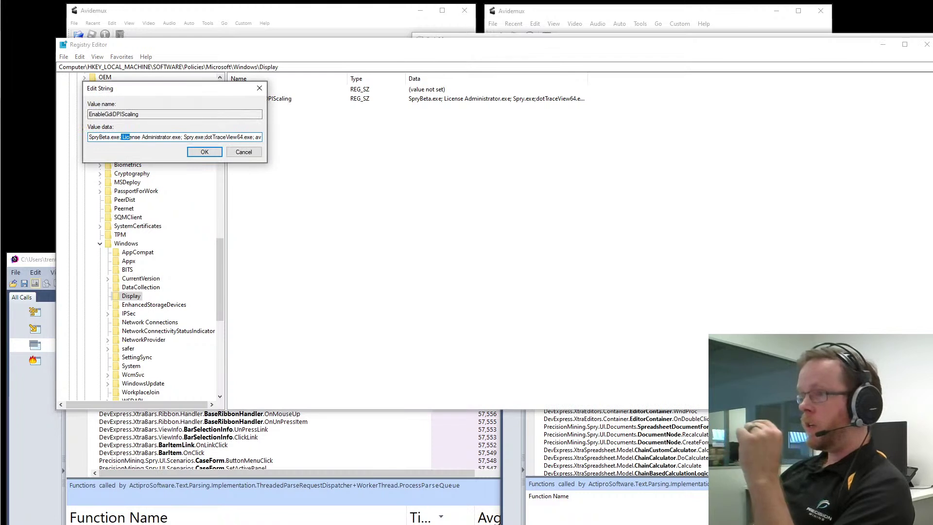
click(118, 137)
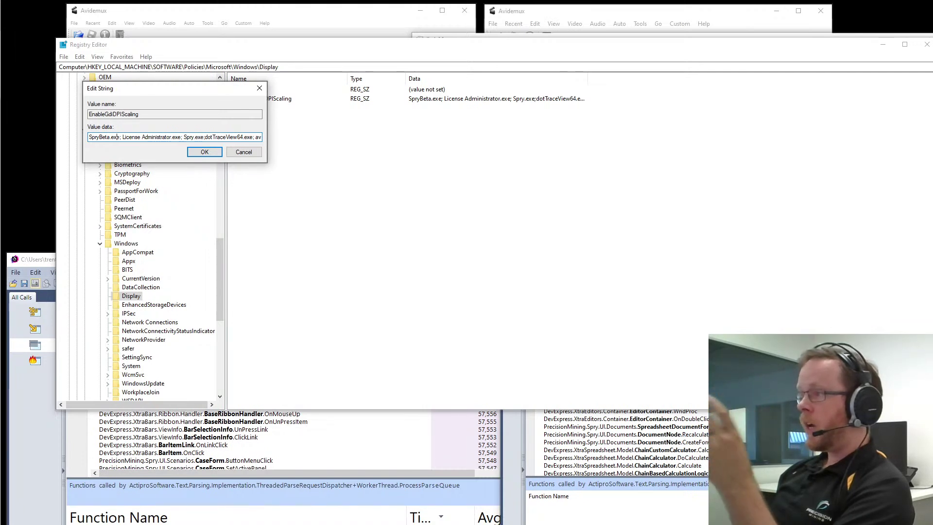
drag(204, 137, 309, 142)
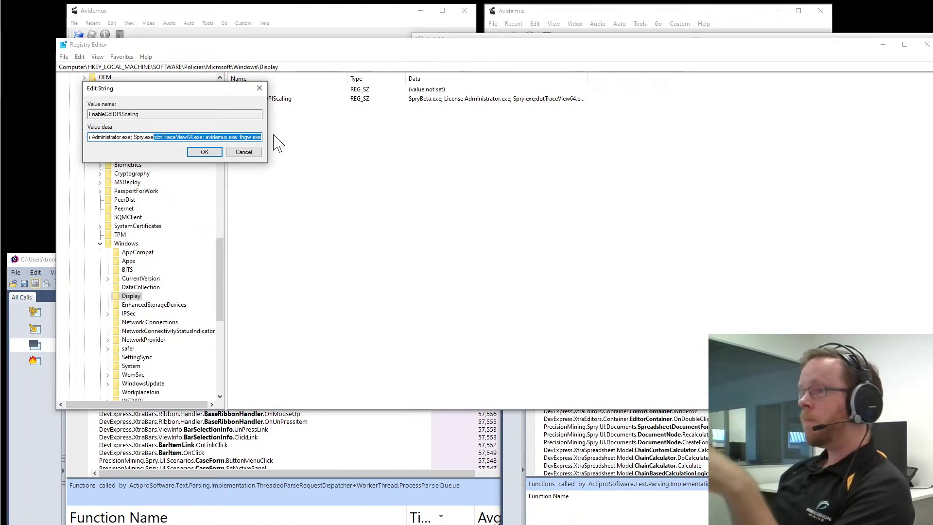
click(246, 137)
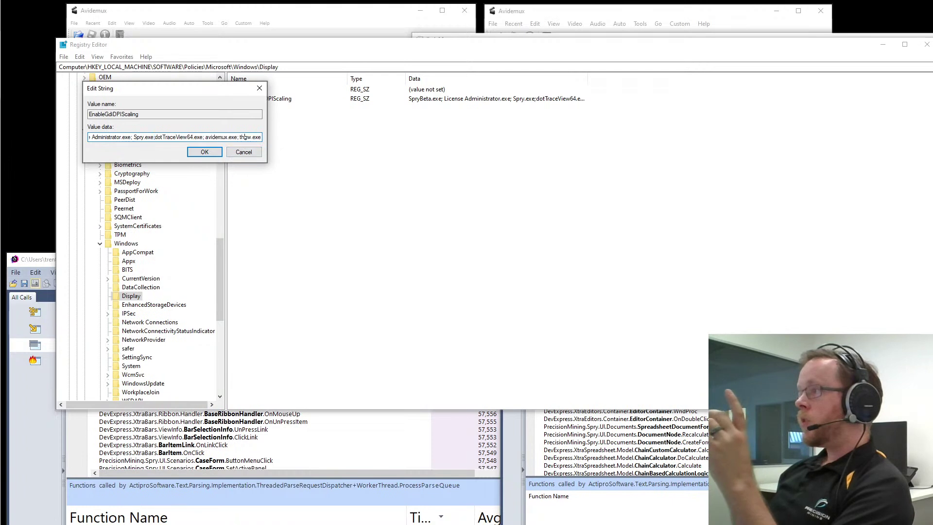
click(212, 152)
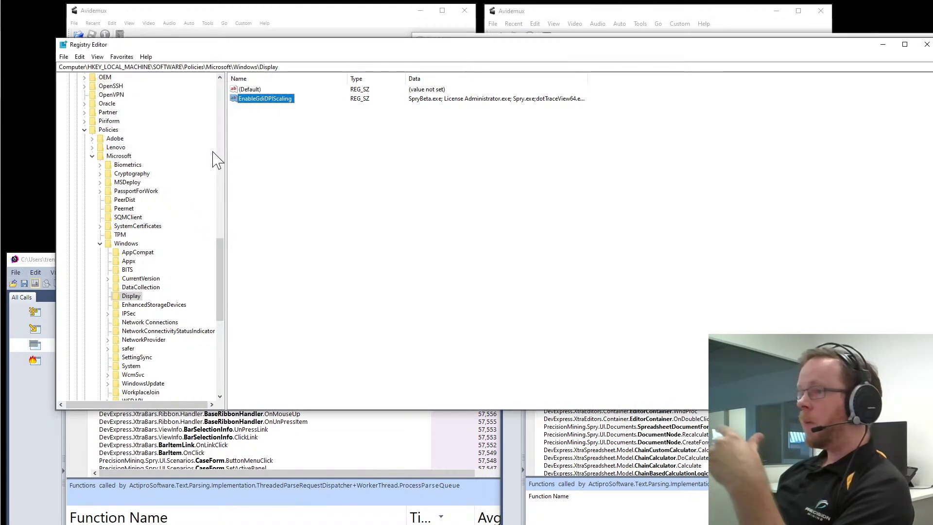